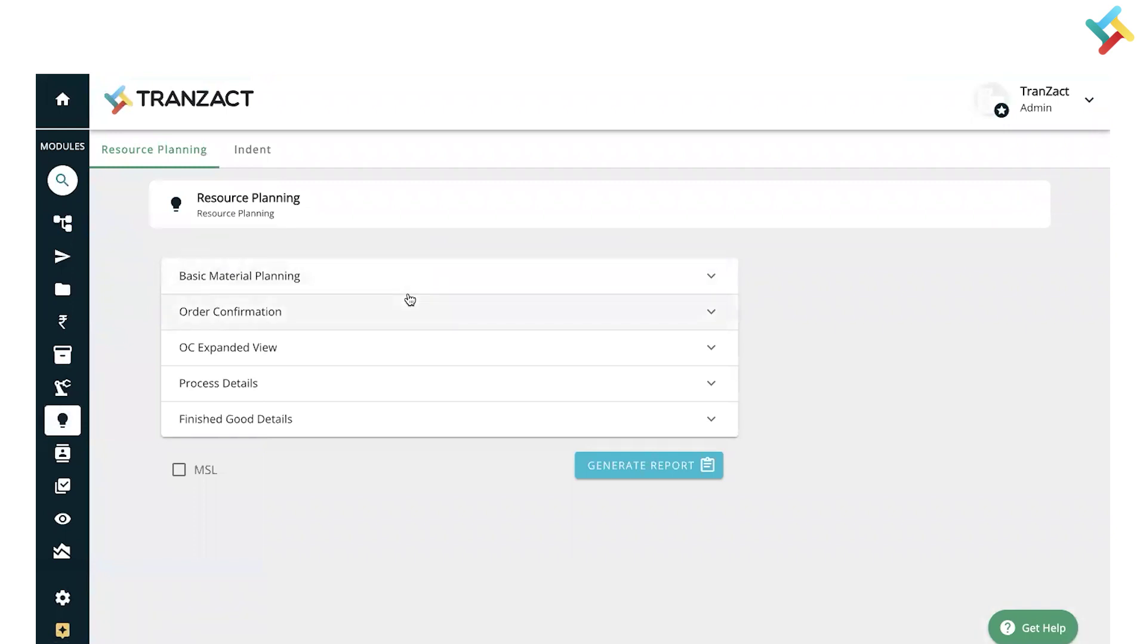
# Generate the Order Confirmation report for OC00002, showing Item 001 with 96 to order (₹9,600.00)
pyautogui.click(346, 298)
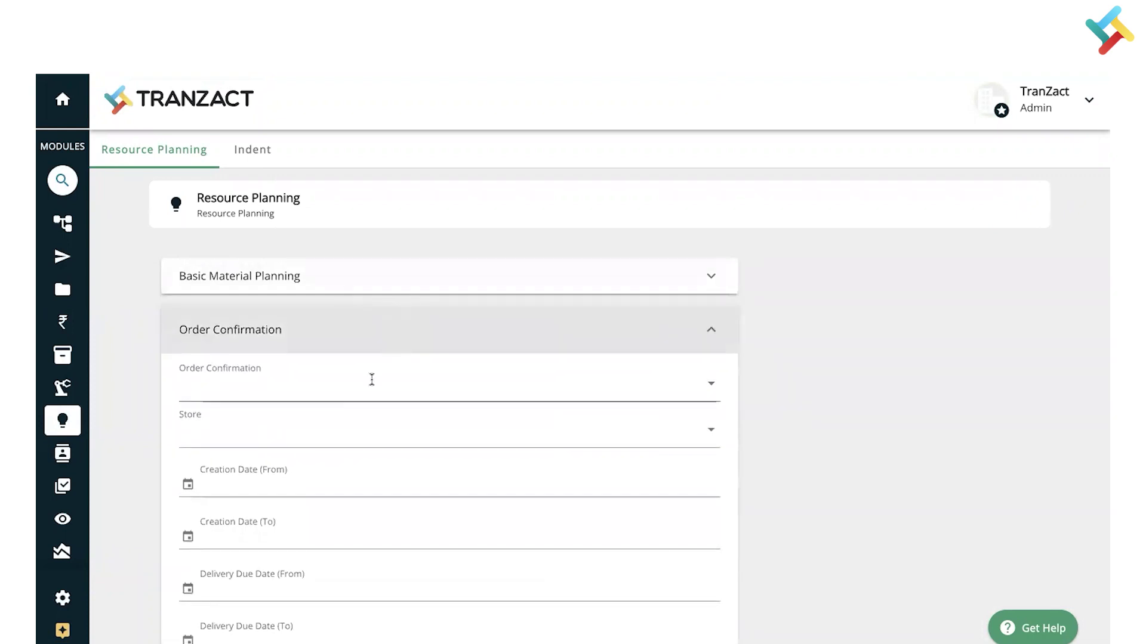
pyautogui.click(334, 382)
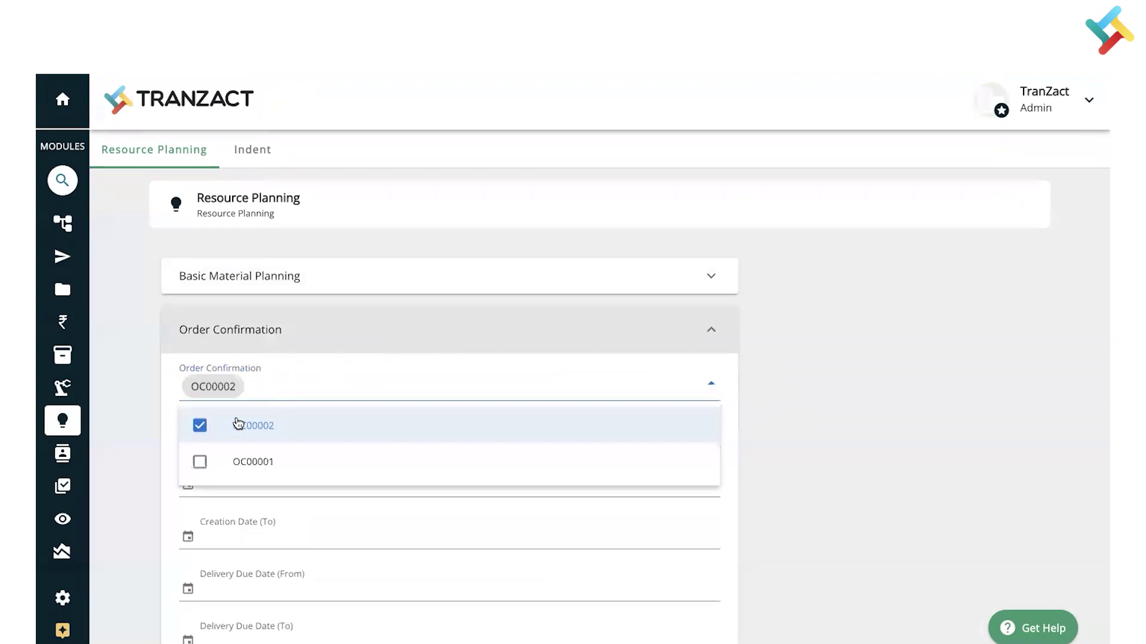
pyautogui.click(875, 420)
pyautogui.scroll(-5, 876, 420)
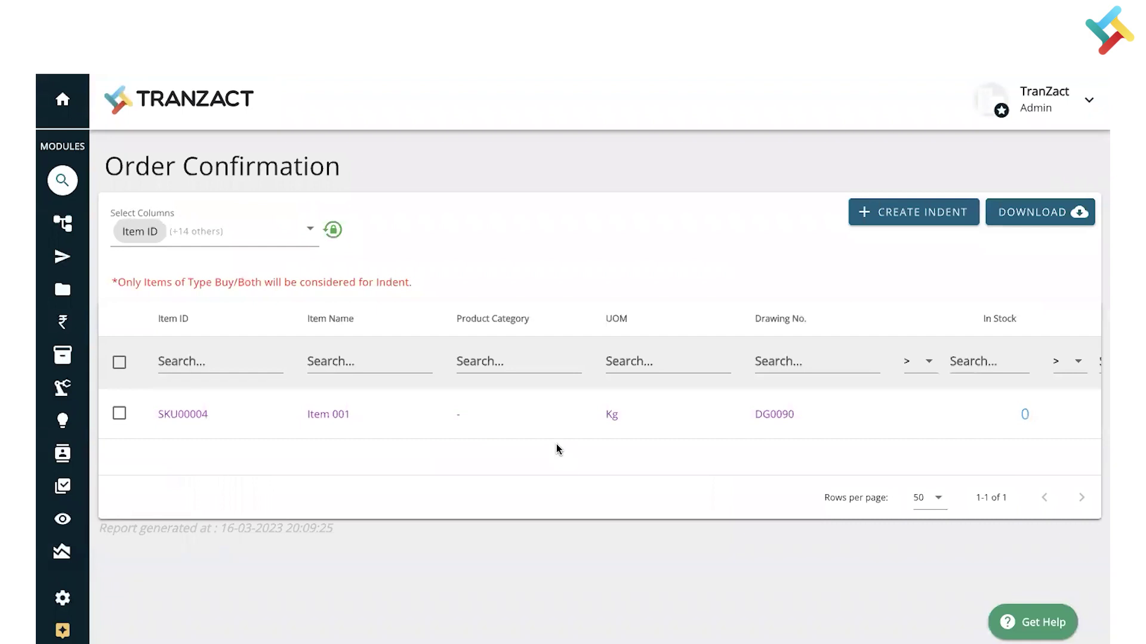
pyautogui.hscroll(8, 338, 429)
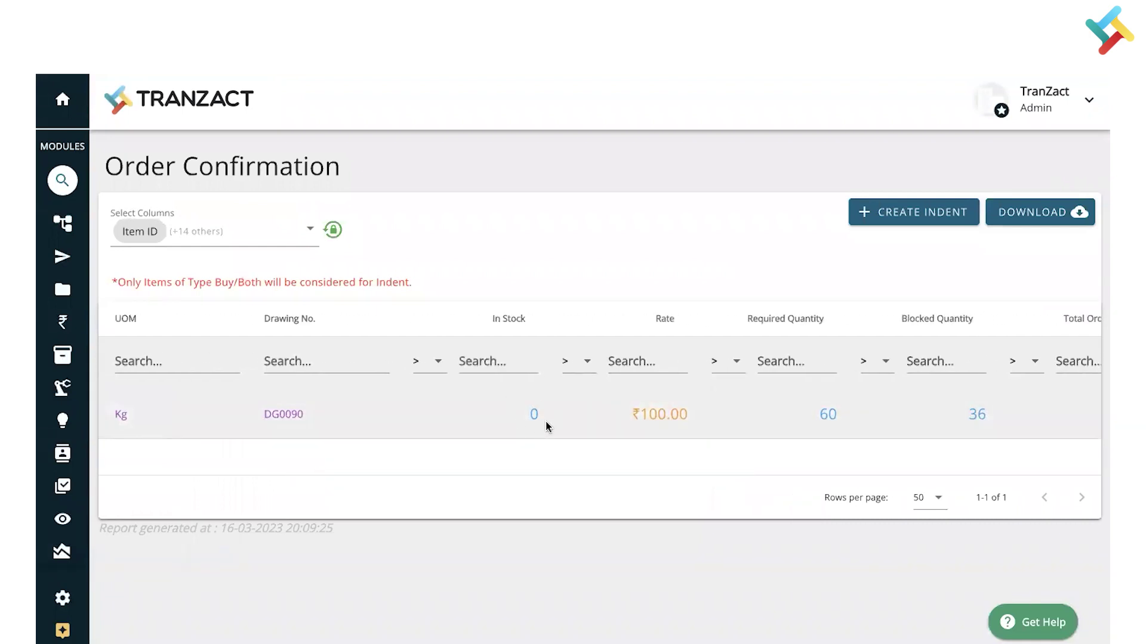
pyautogui.hscroll(3, 786, 407)
pyautogui.hscroll(3, 697, 409)
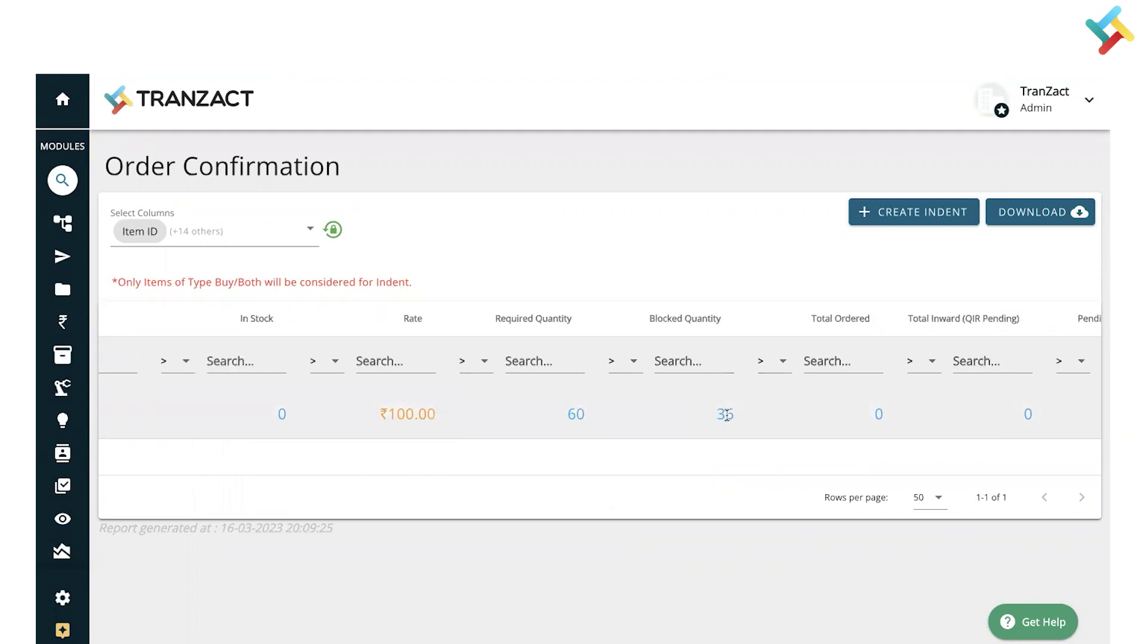
pyautogui.hscroll(10, 726, 416)
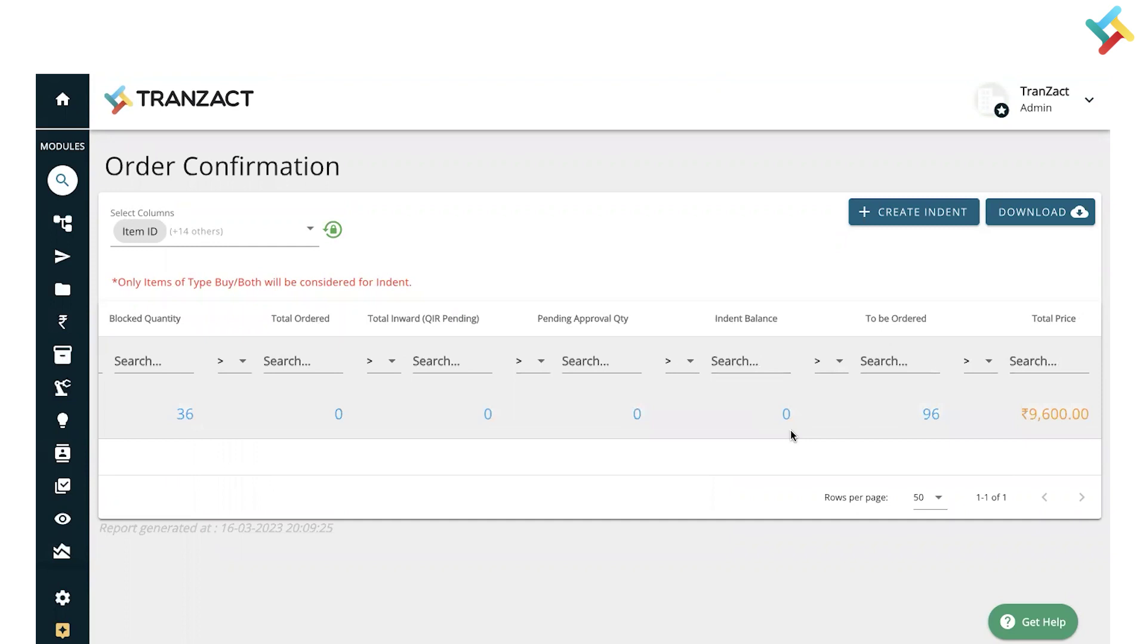
pyautogui.hscroll(-10, 760, 409)
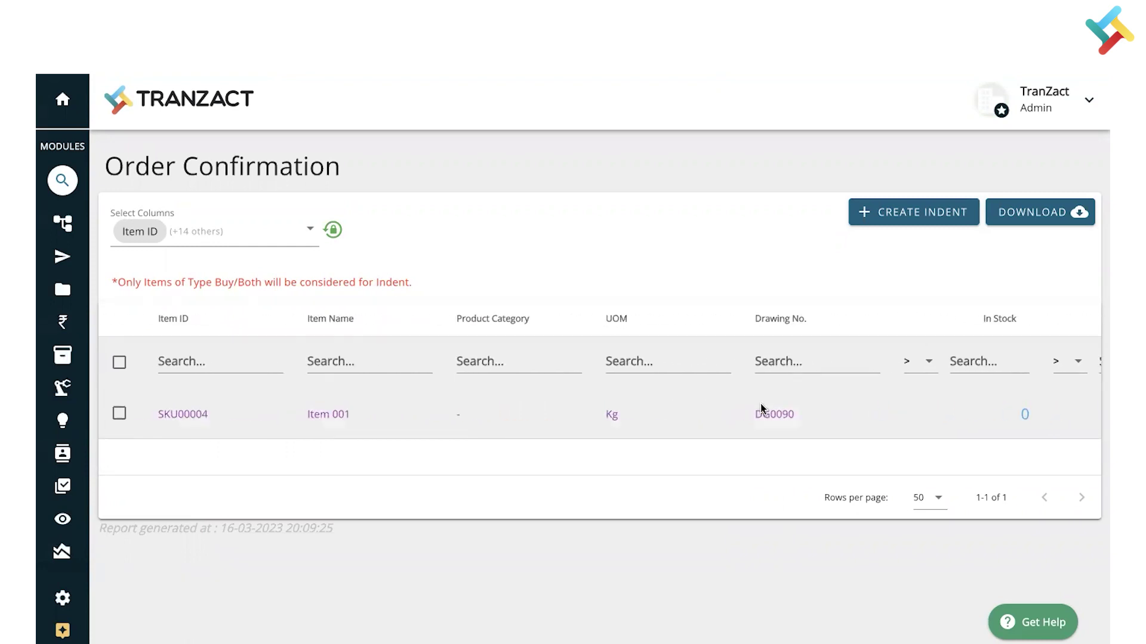
# Create an indent from SKU00004 for 96 Kg of Item 001, expected by 22/03/2023
pyautogui.click(119, 413)
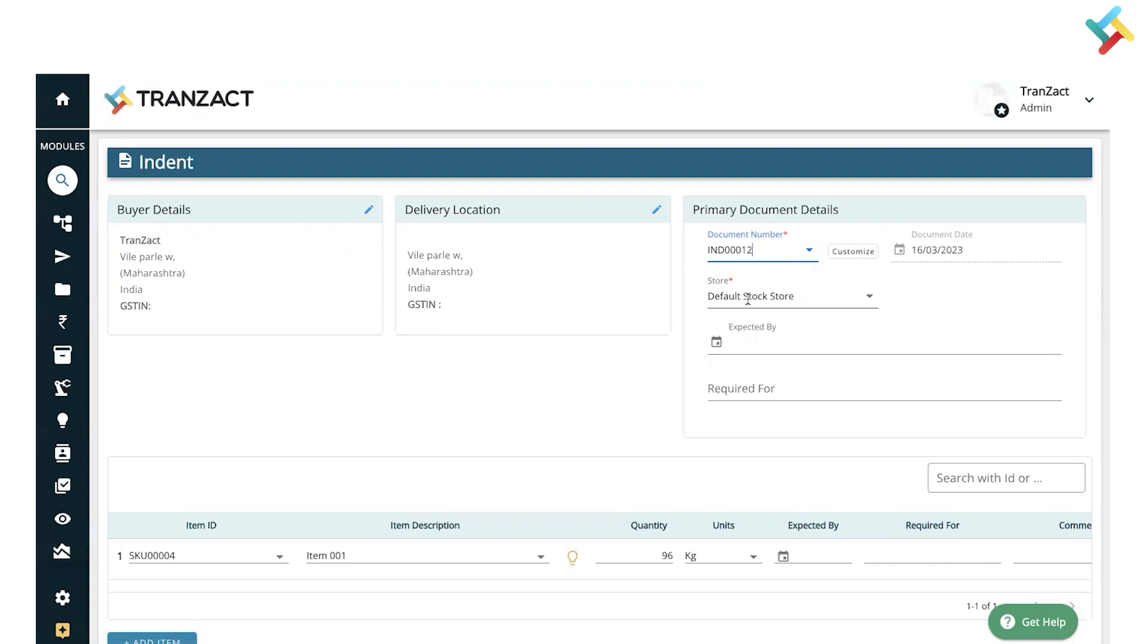
pyautogui.click(785, 345)
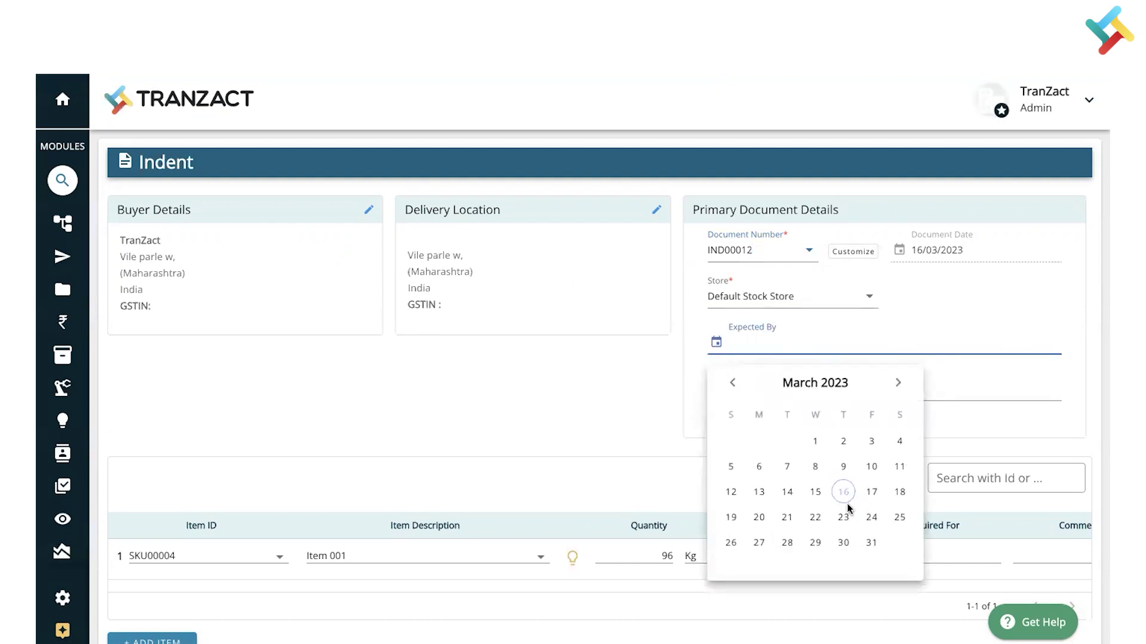
pyautogui.click(816, 517)
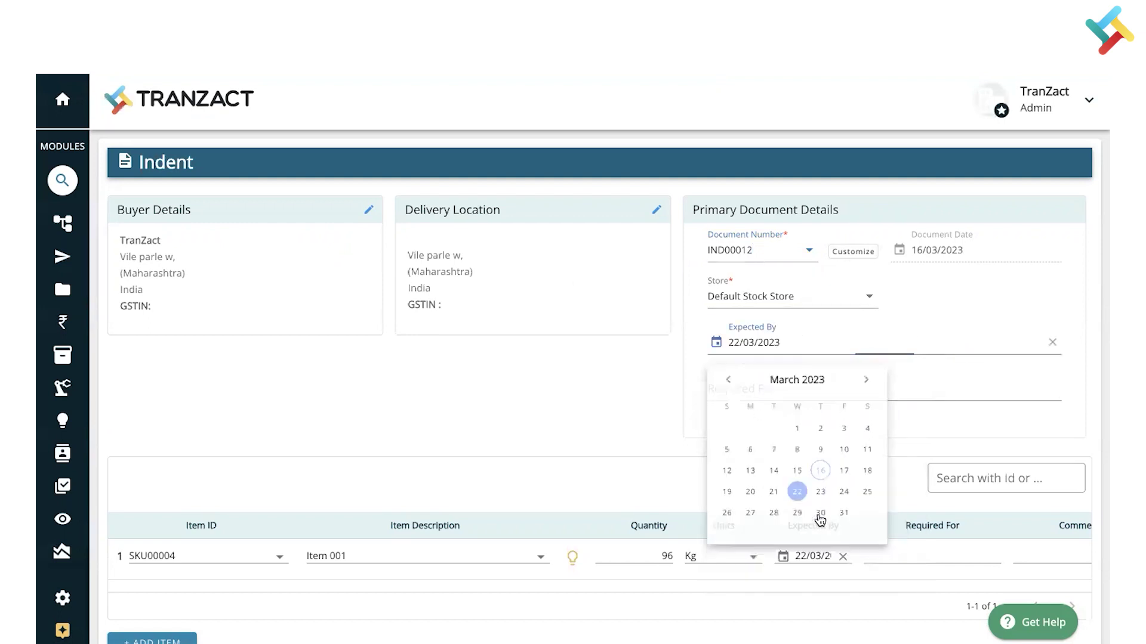
pyautogui.click(760, 396)
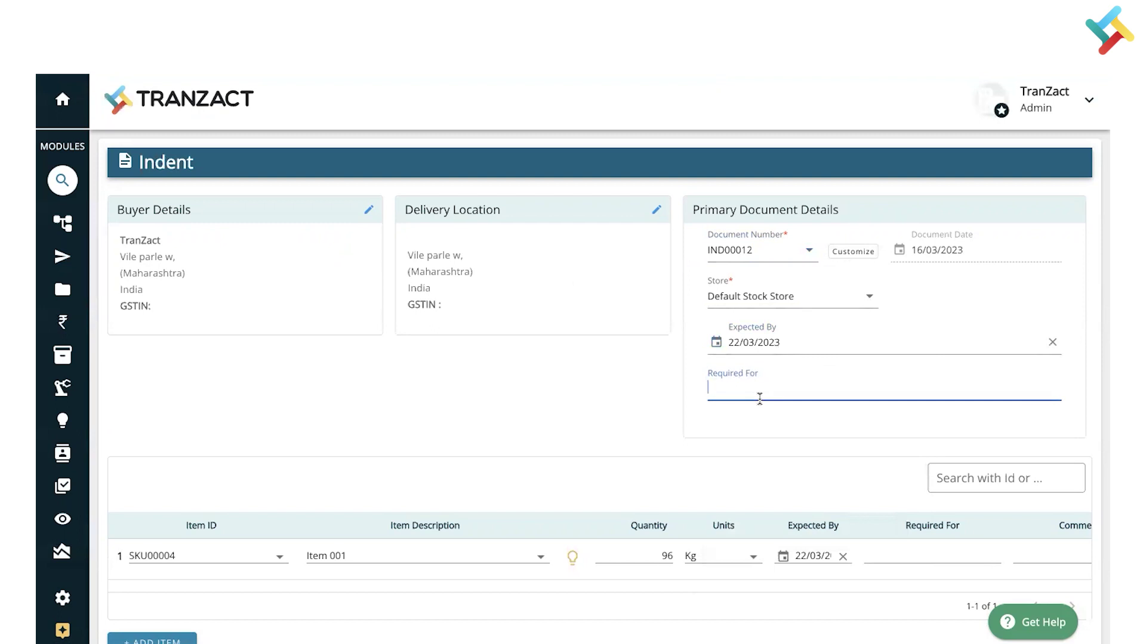
pyautogui.scroll(-5, 660, 619)
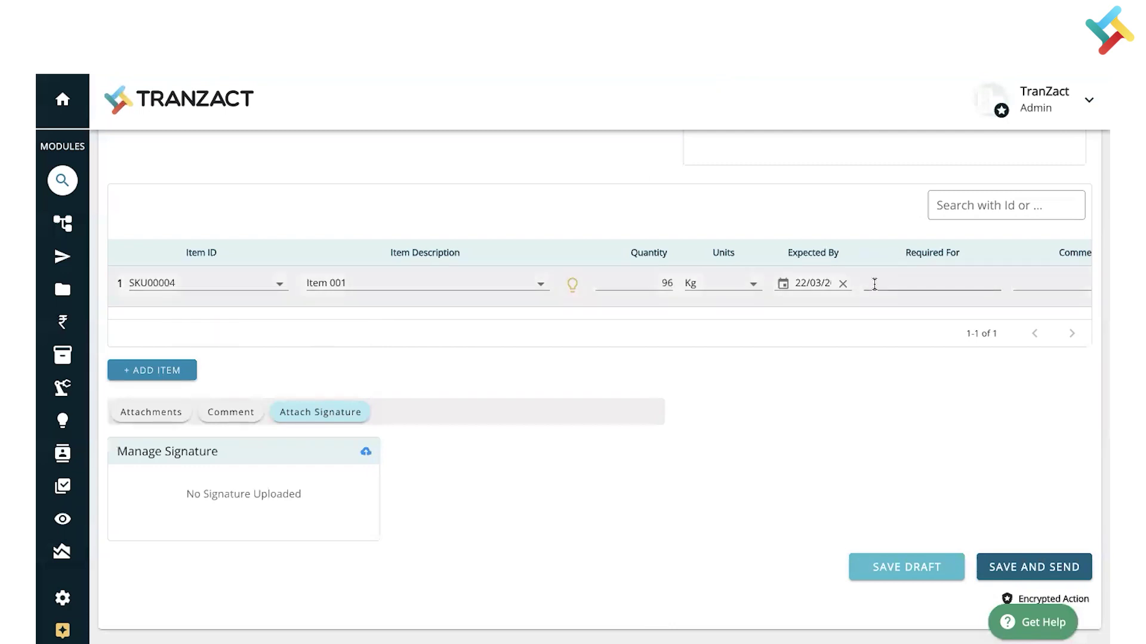
pyautogui.hscroll(2, 931, 284)
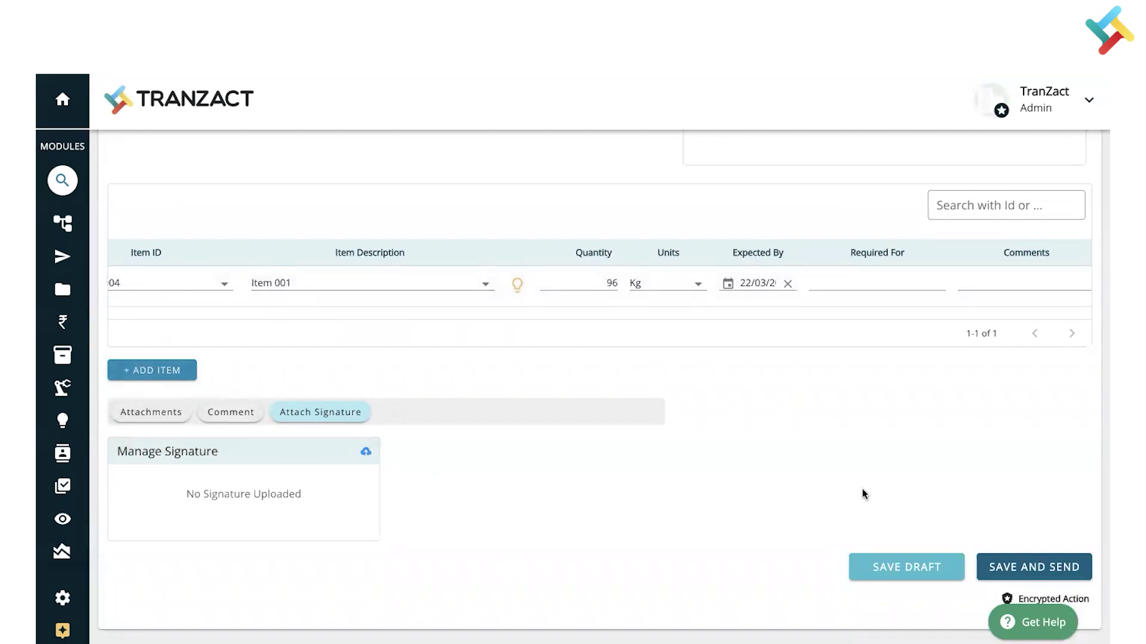
# Save and send indent IND00012, then review the generated Indent Document
pyautogui.click(1018, 567)
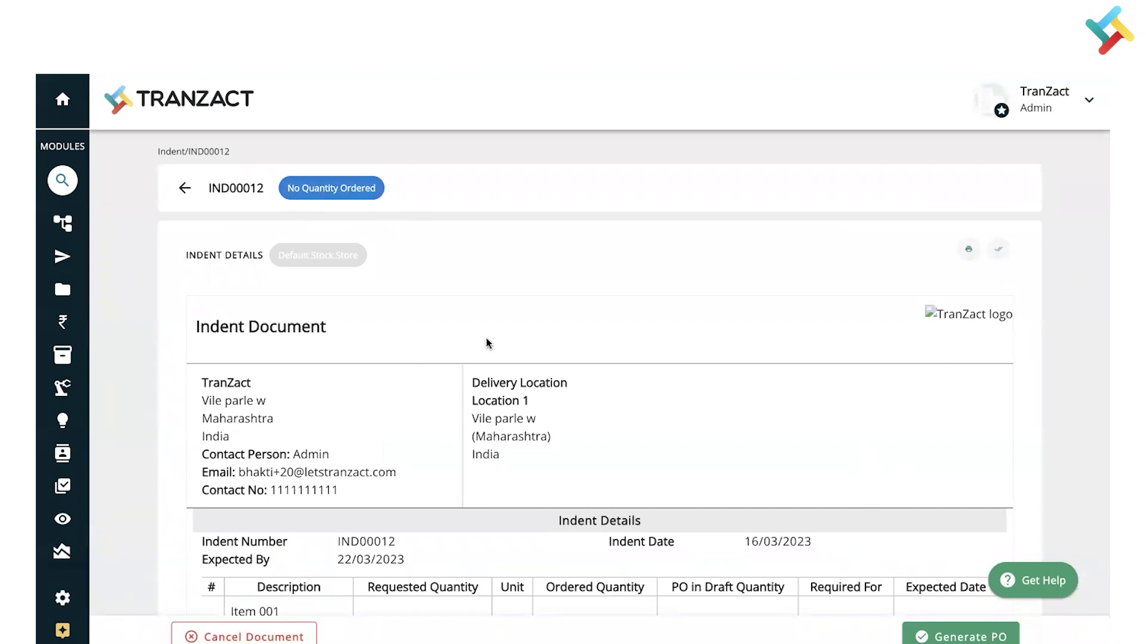
pyautogui.scroll(-4, 486, 344)
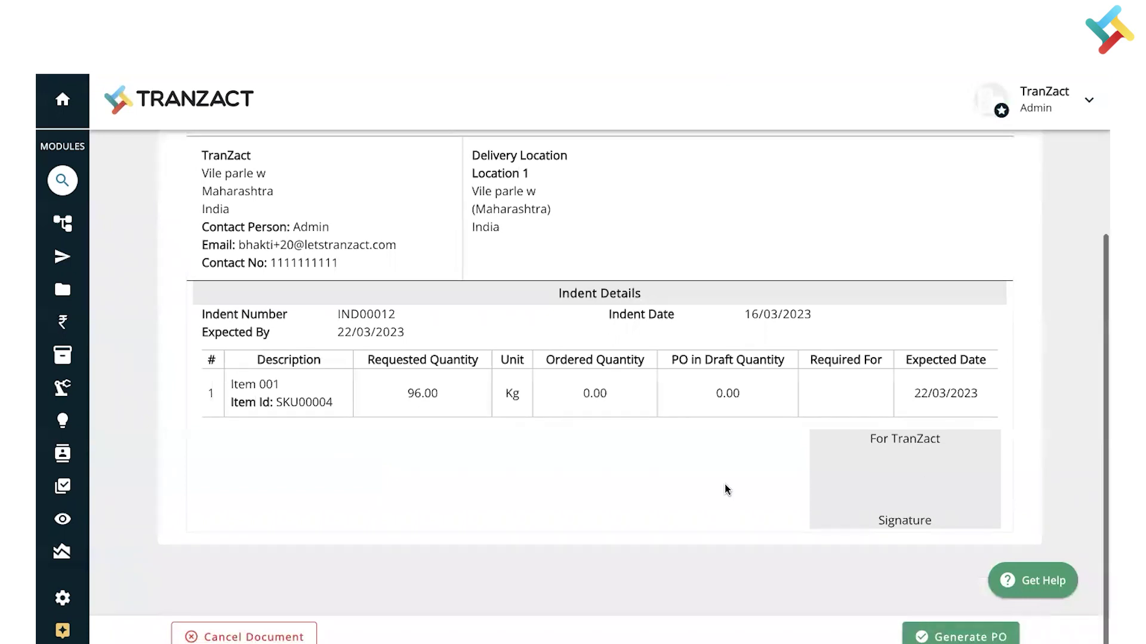
pyautogui.scroll(4, 724, 485)
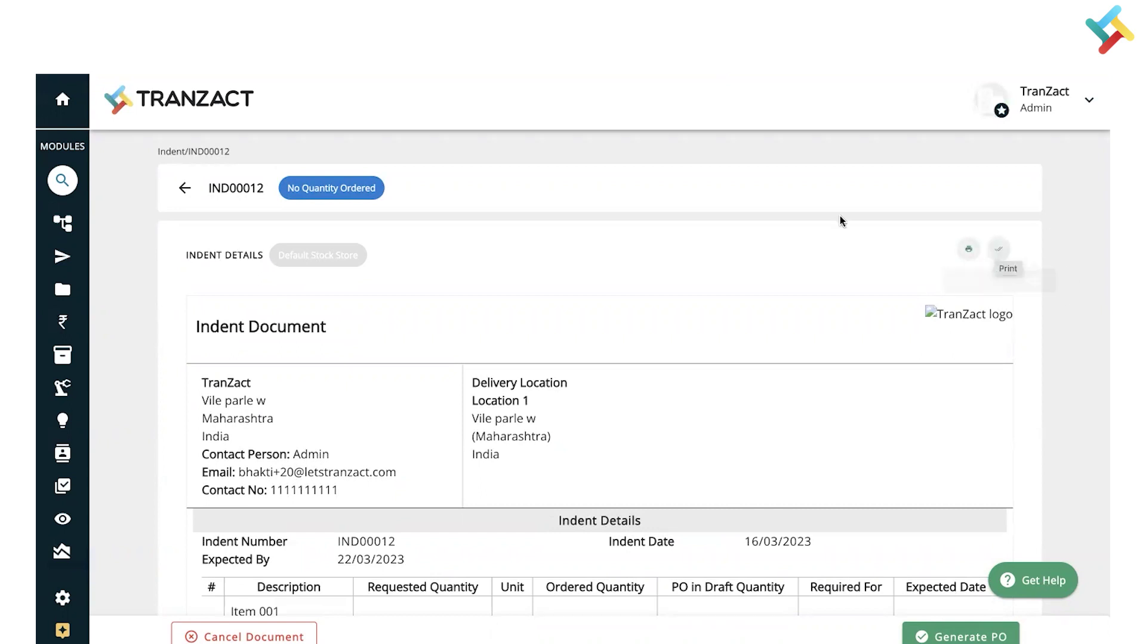
# Open the Indent list under Resource Planning and select the IND00012 row
pyautogui.moveTo(41, 321)
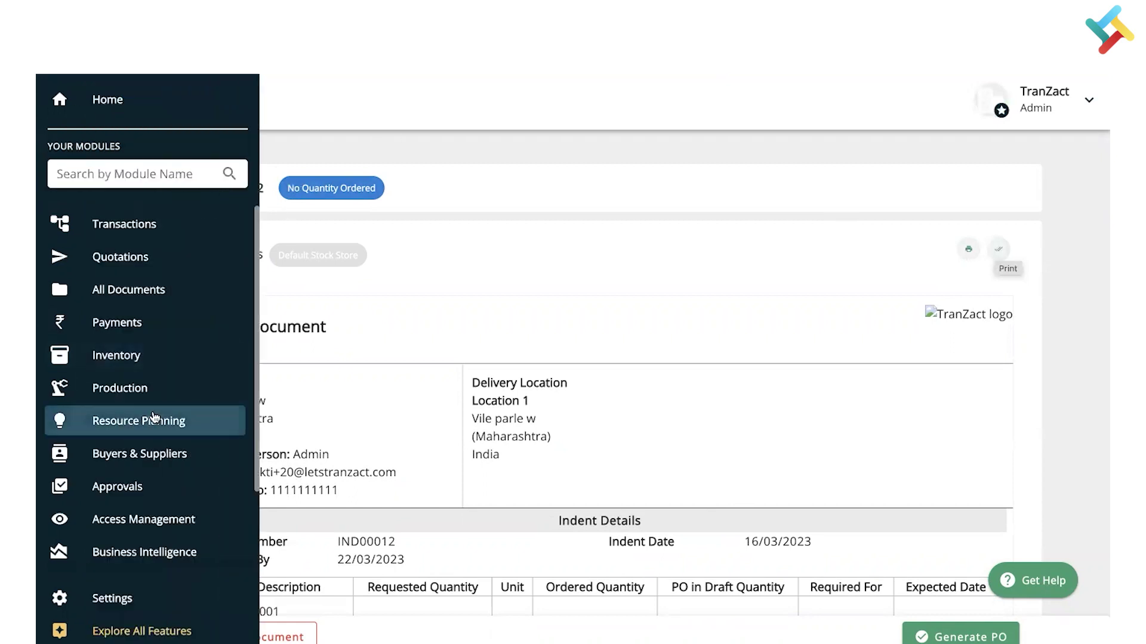
pyautogui.click(171, 417)
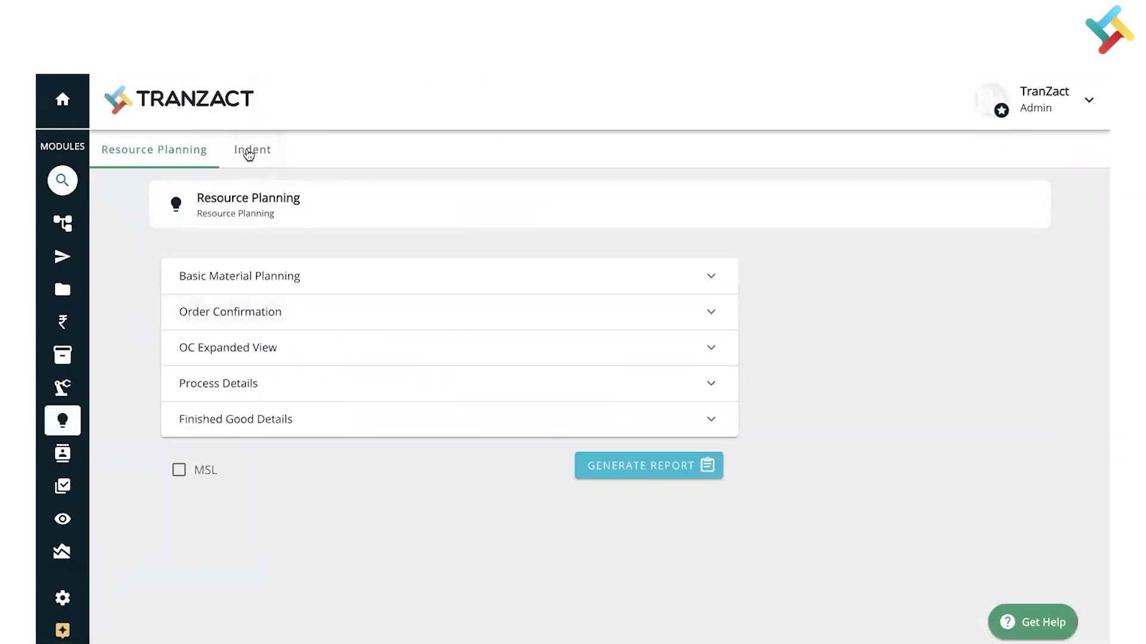
pyautogui.click(250, 150)
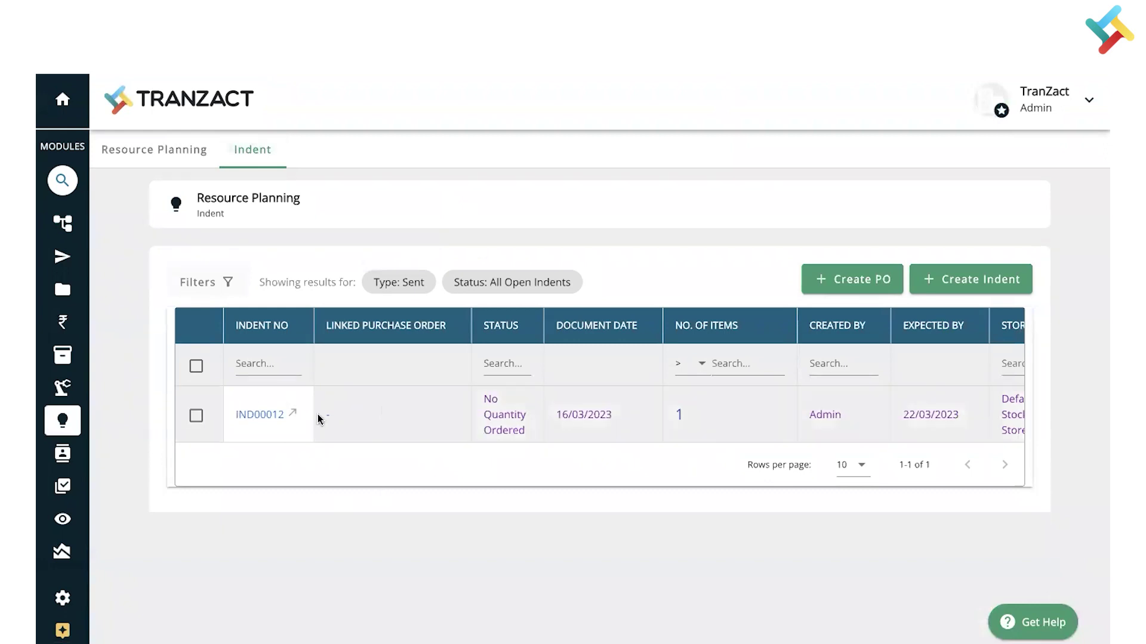
pyautogui.hscroll(2, 723, 421)
pyautogui.hscroll(-2, 723, 417)
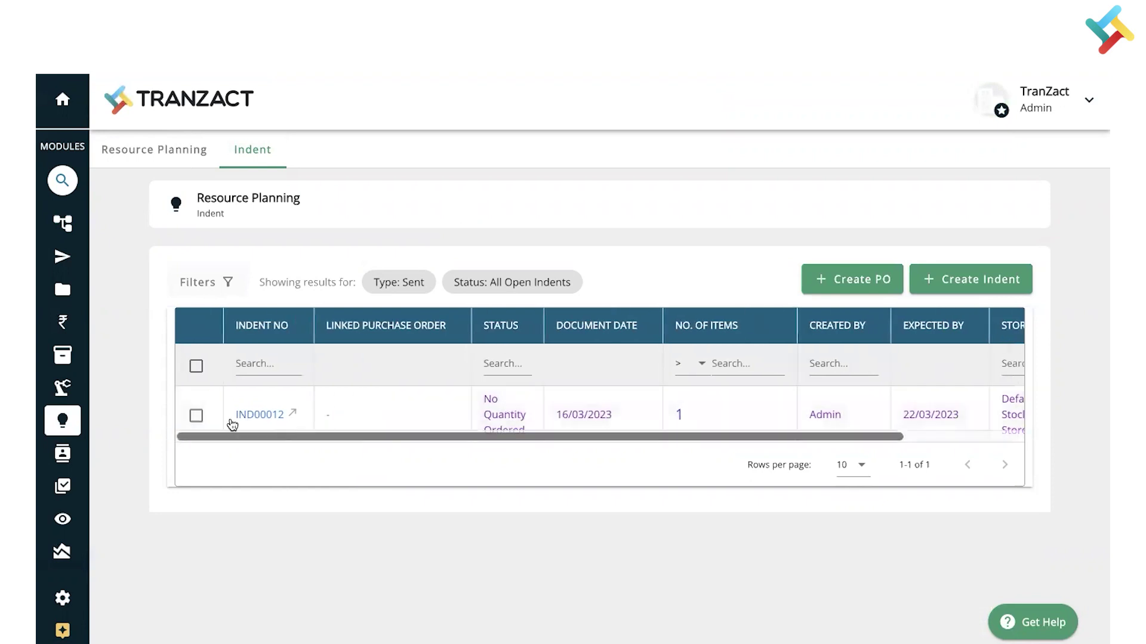
pyautogui.click(195, 415)
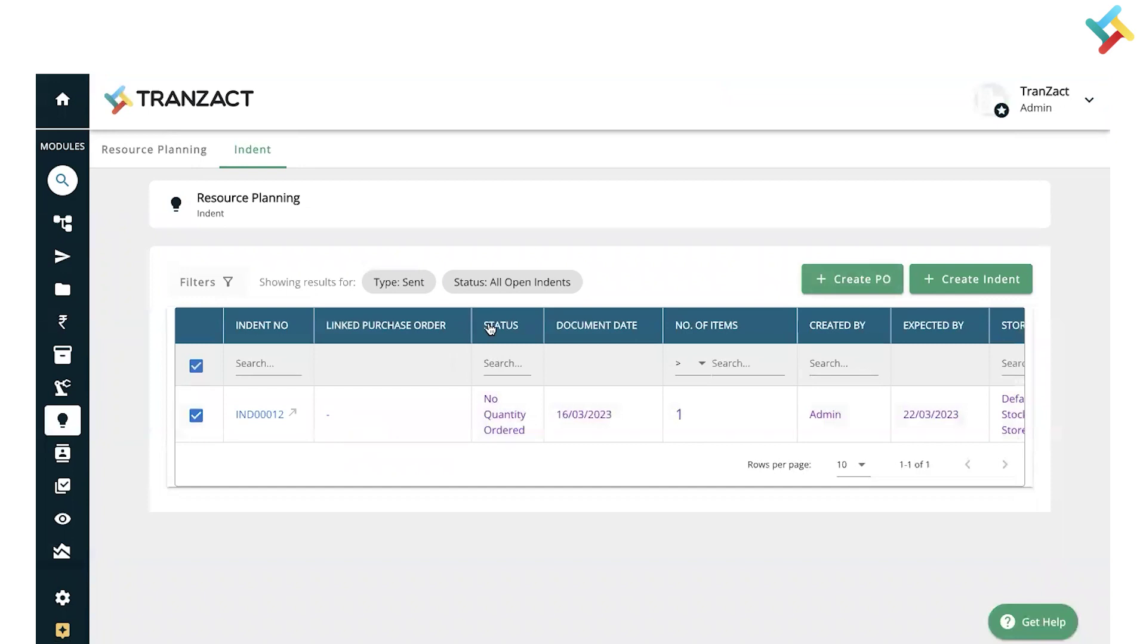
# Set the indent list's Status filter to All to list all five indents
pyautogui.click(201, 285)
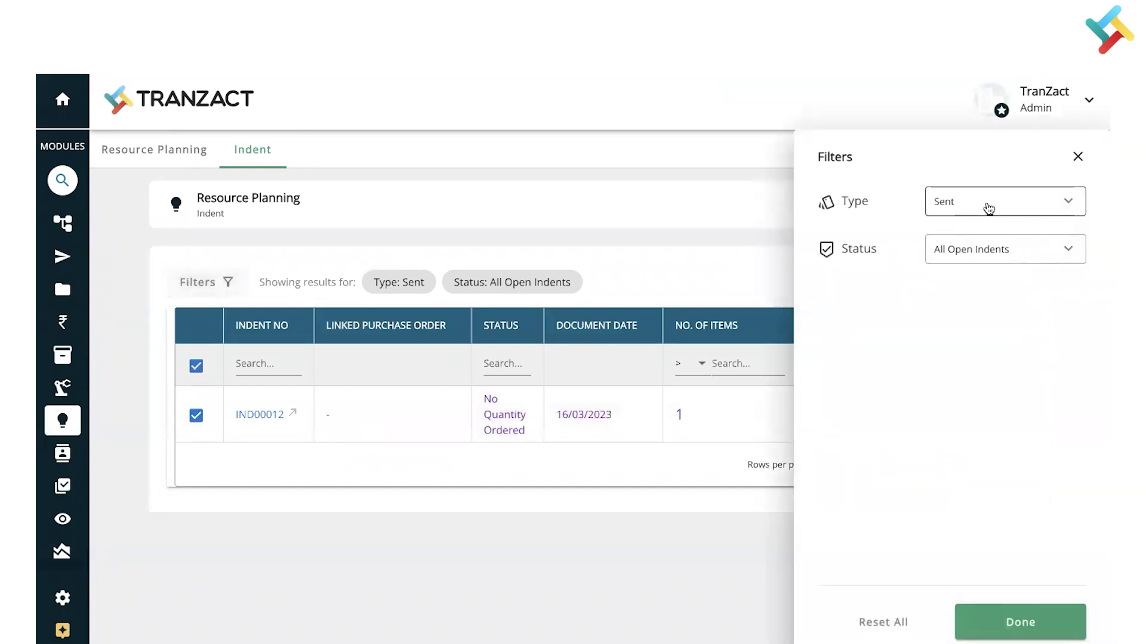
pyautogui.click(983, 251)
pyautogui.click(960, 251)
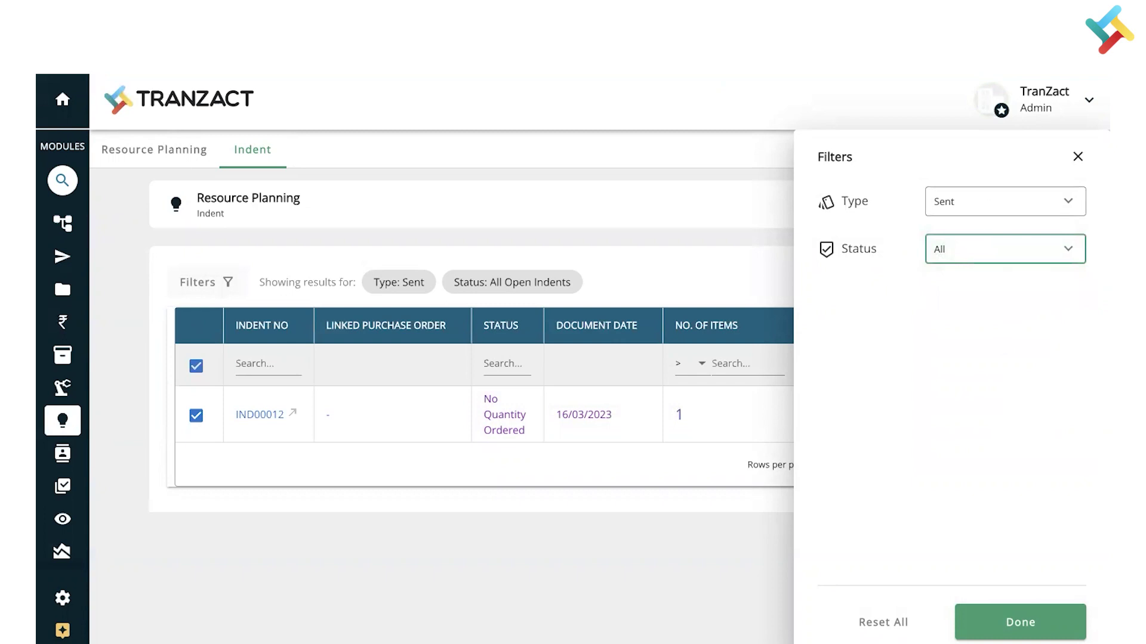
pyautogui.click(1036, 627)
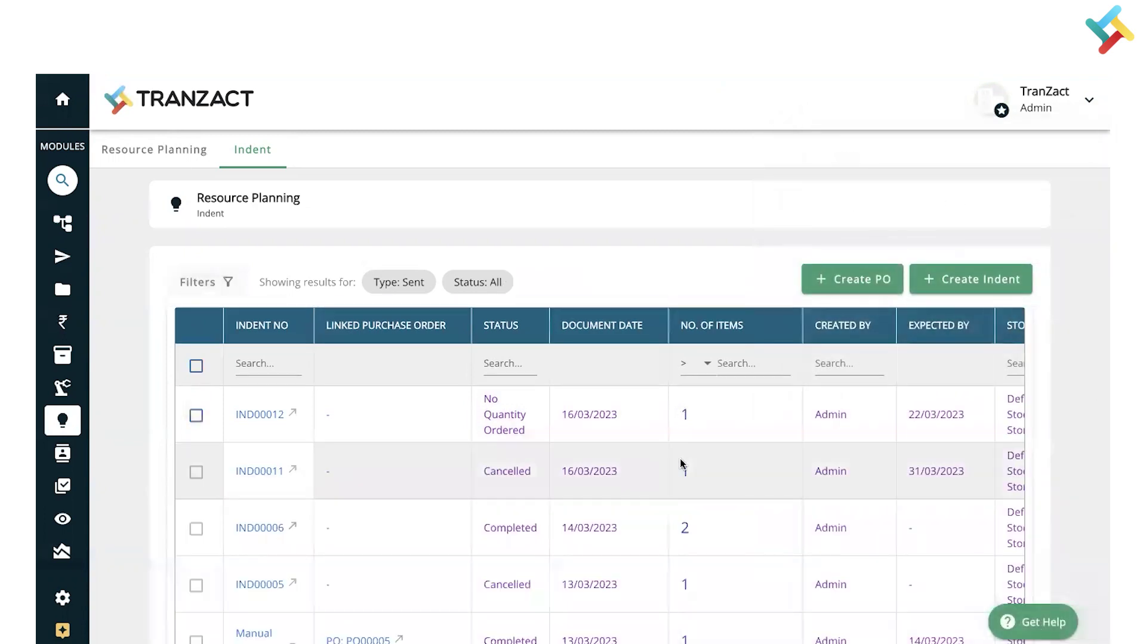
pyautogui.scroll(-3, 681, 463)
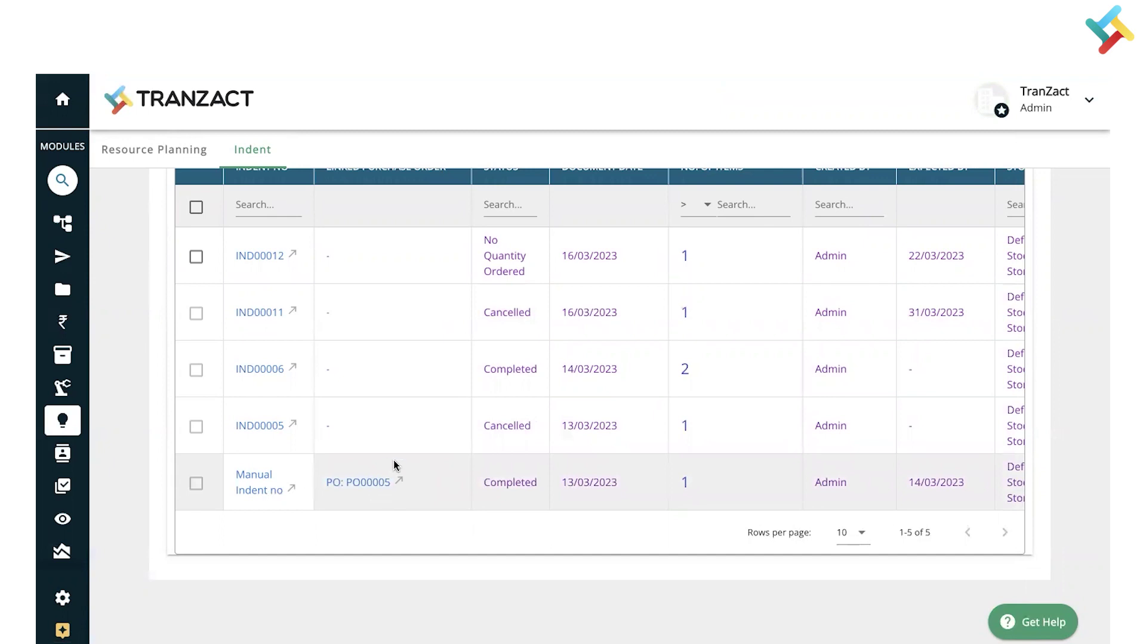
pyautogui.scroll(3, 407, 467)
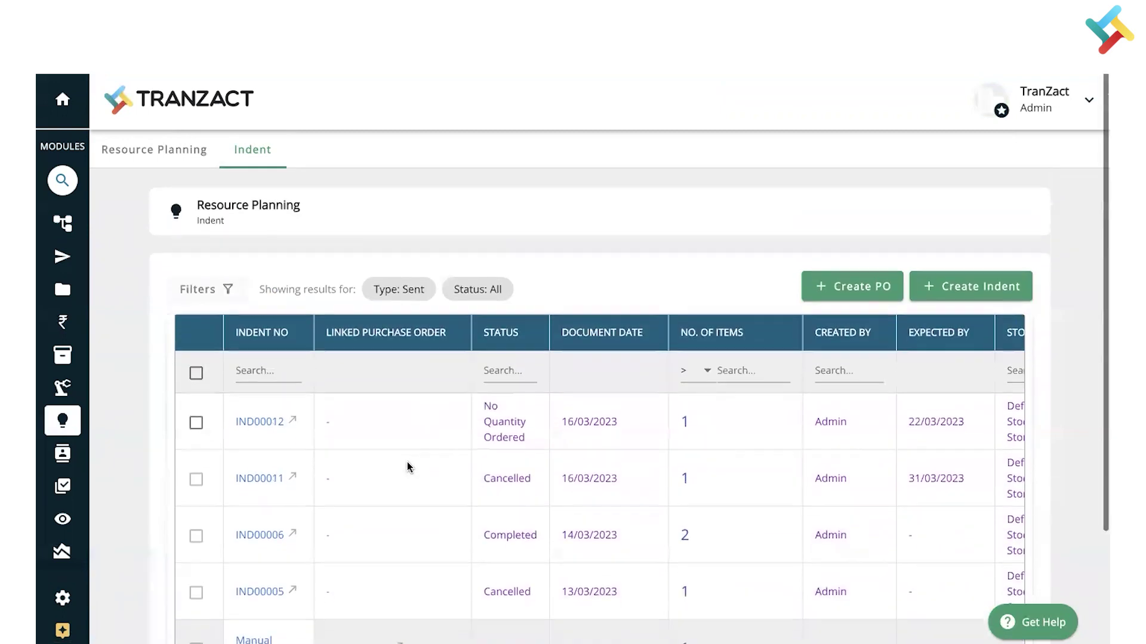
pyautogui.scroll(-1, 407, 467)
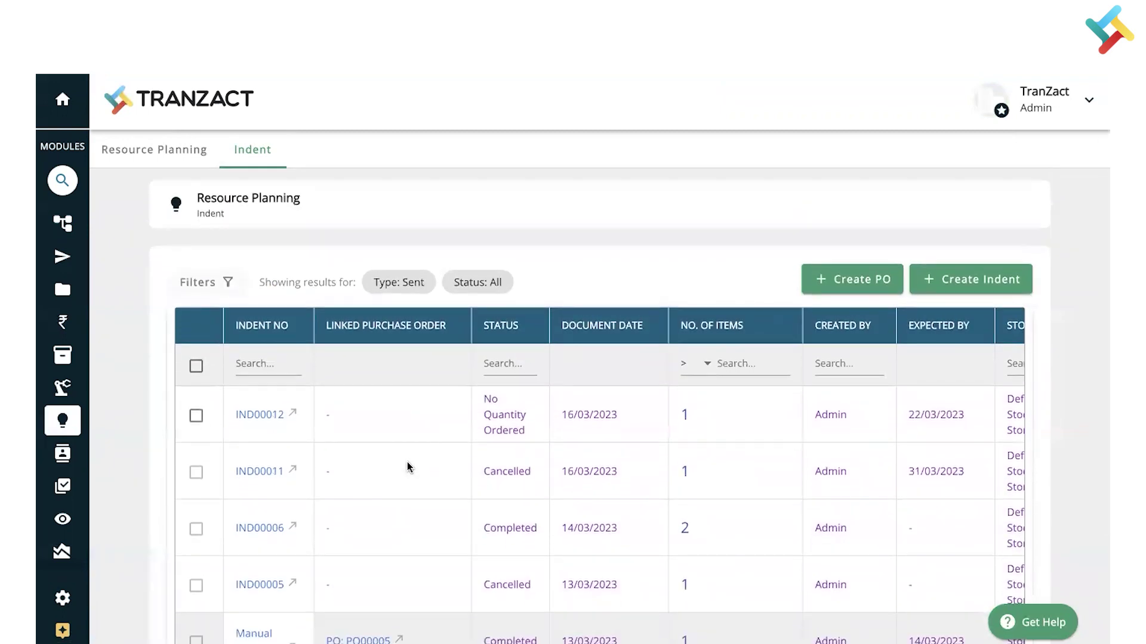